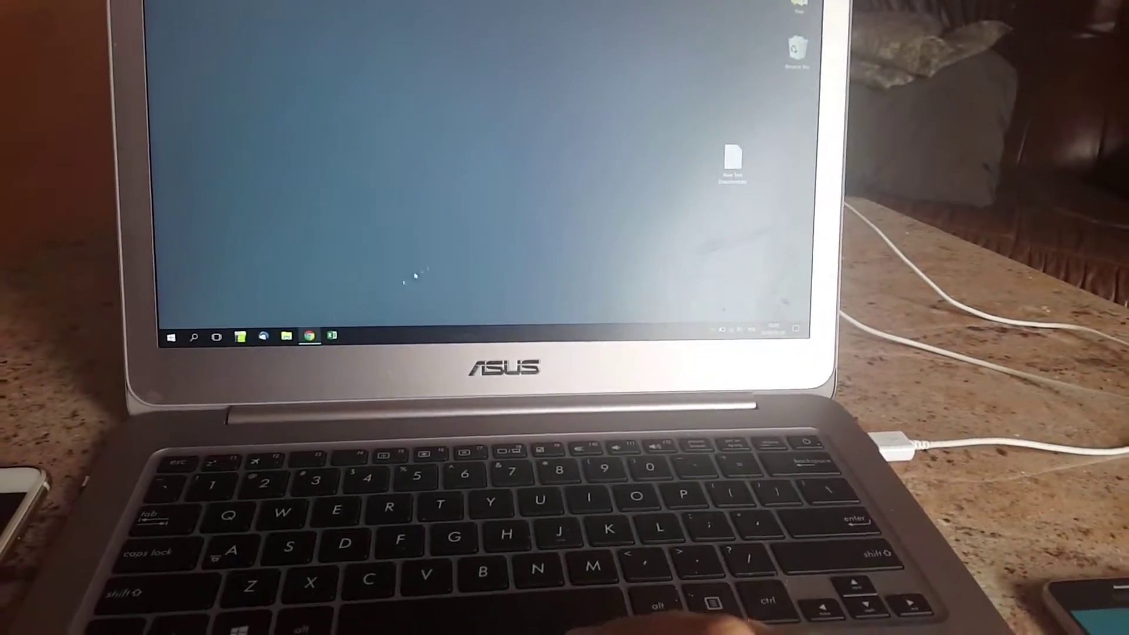
Step: Open Chrome and start downloading the RealTerm installer from its SourceForge project page
left_click(325, 332)
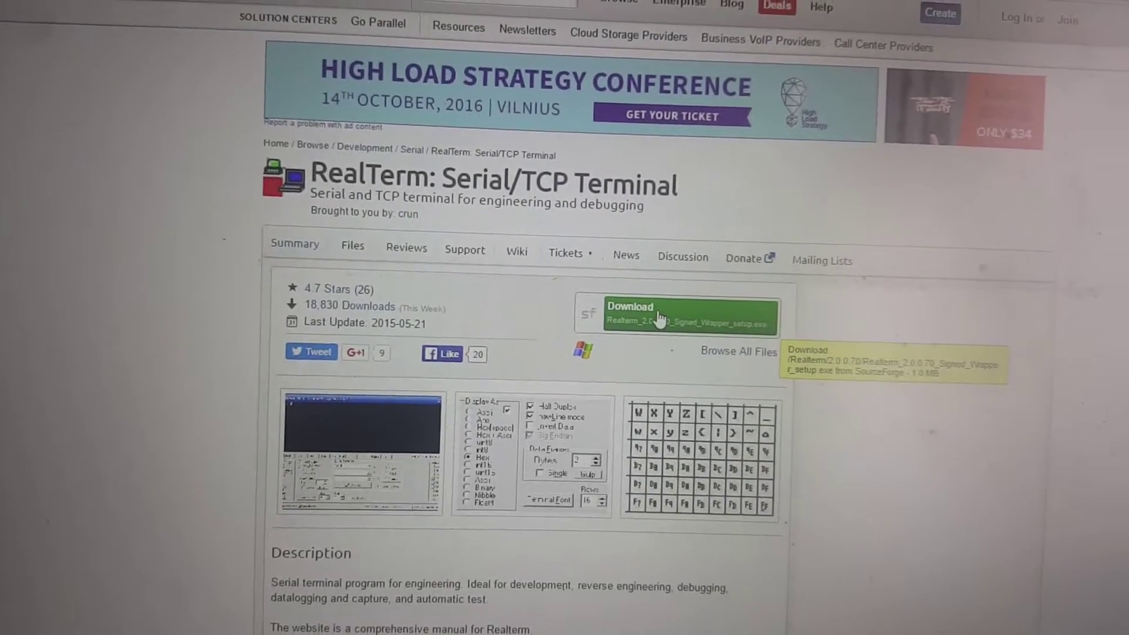
left_click(691, 319)
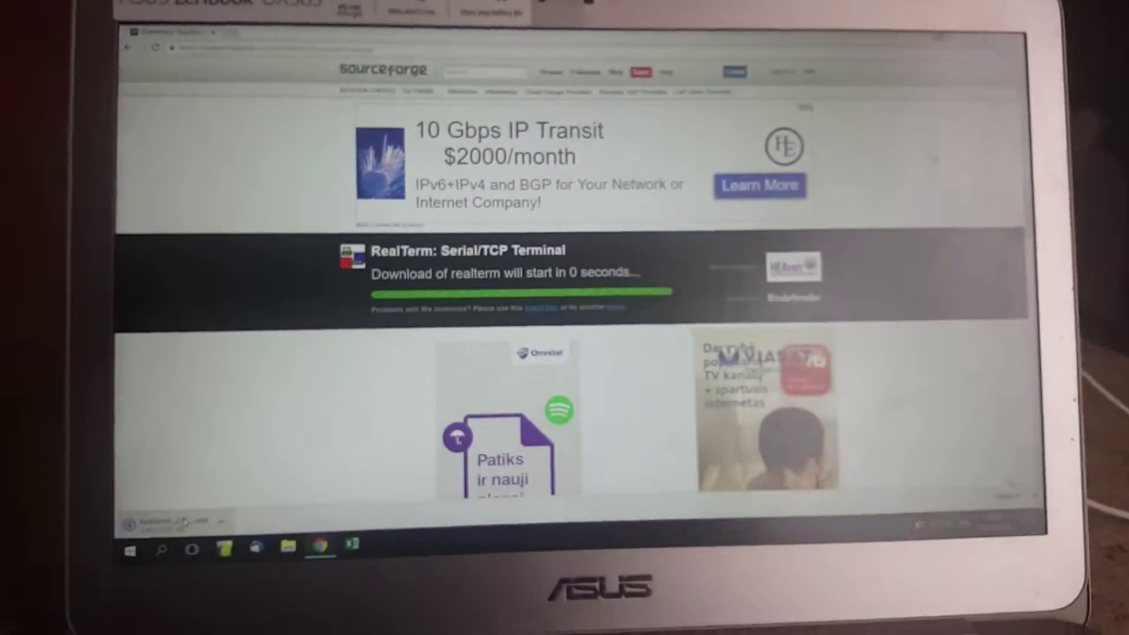
Step: Run the downloaded RealTerm setup file and allow it to make changes
left_click(186, 522)
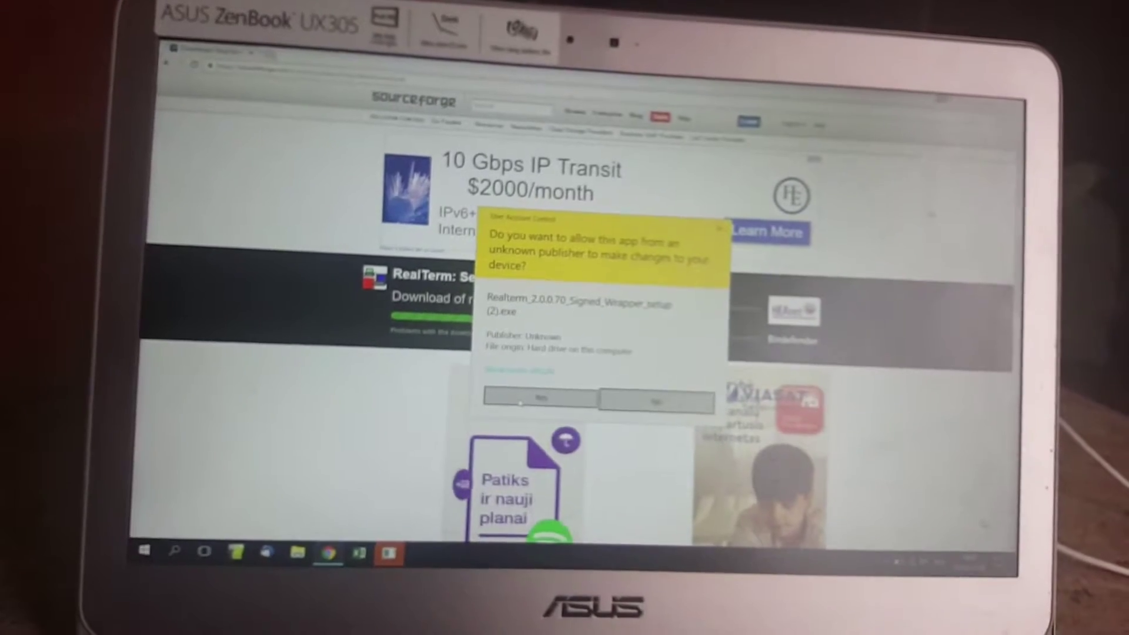
left_click(546, 413)
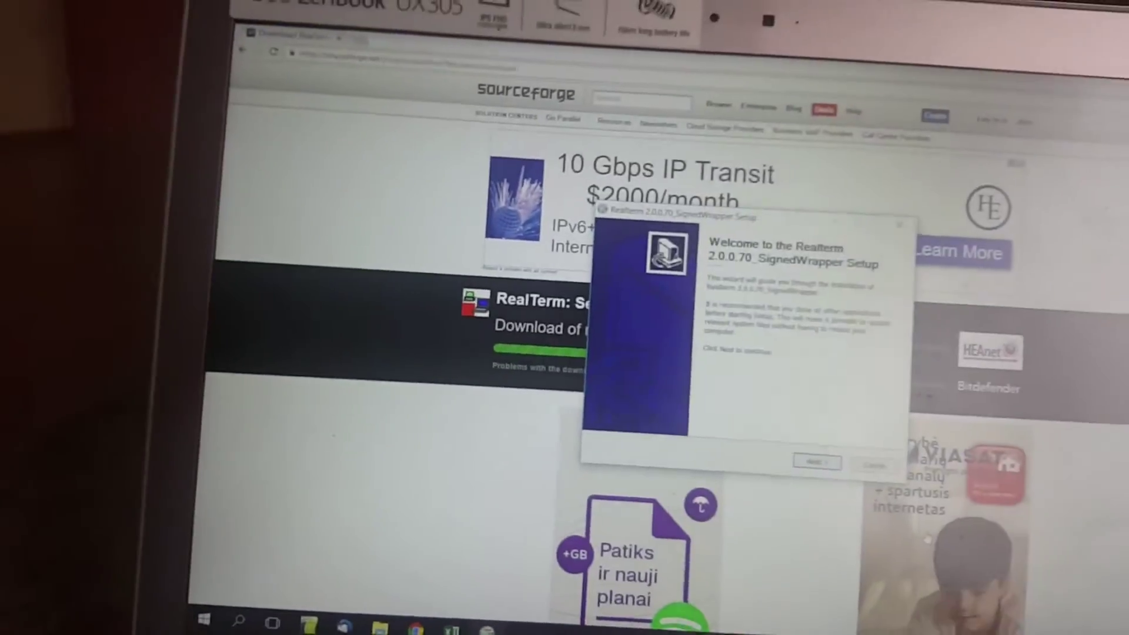
Step: Install RealTerm 2.0.0.70 to the default Program Files folder and finish setup
left_click(695, 391)
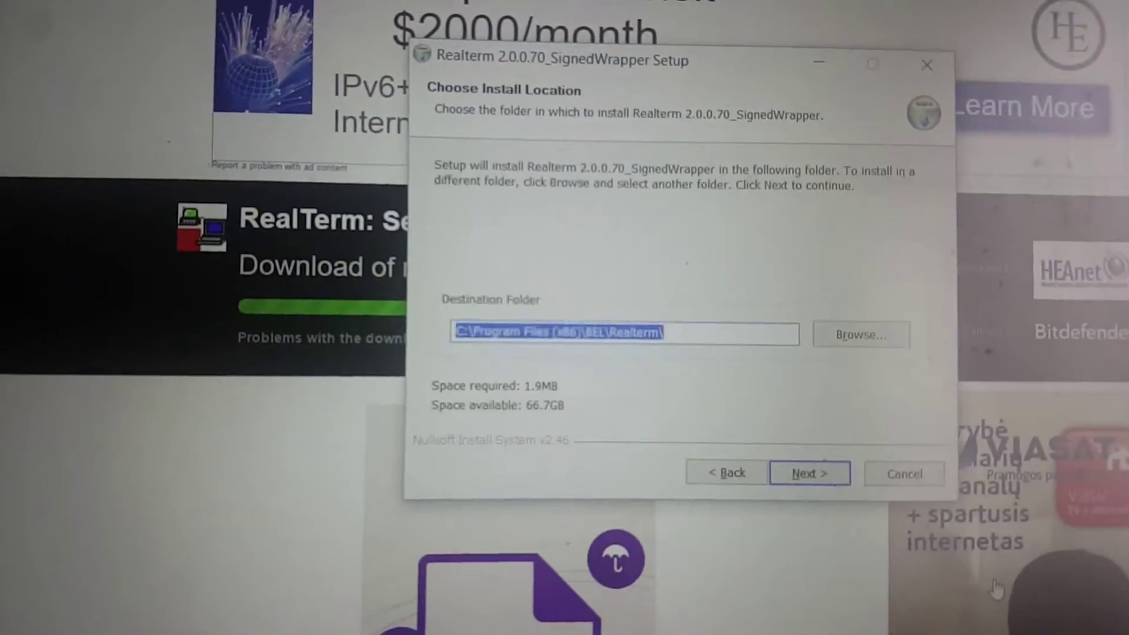
key("Return")
key("Return")
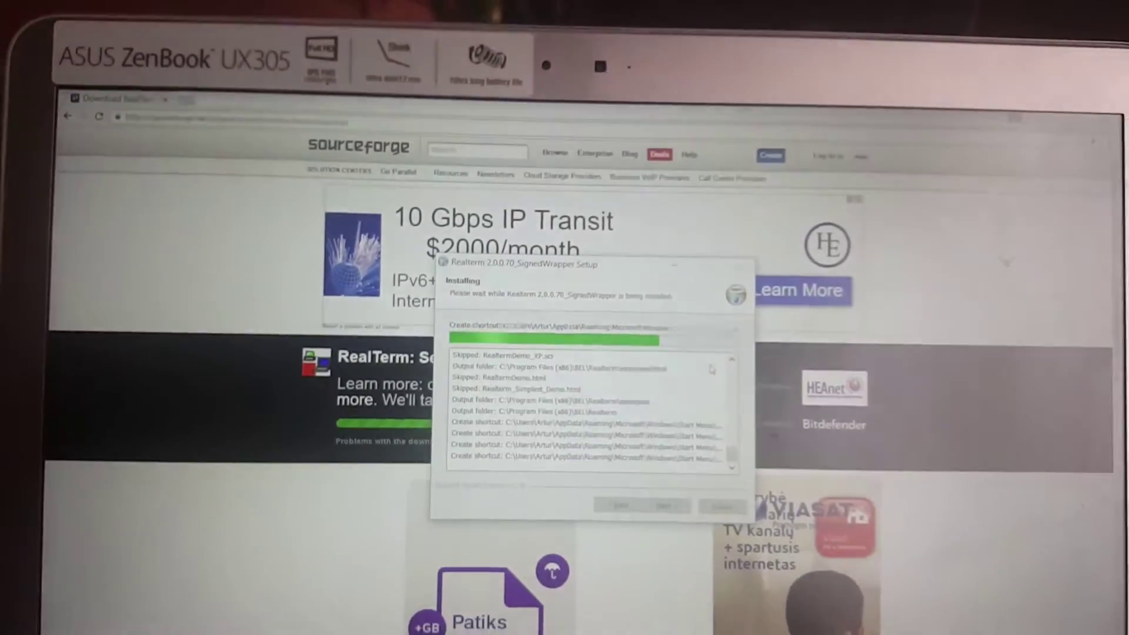
key("Return")
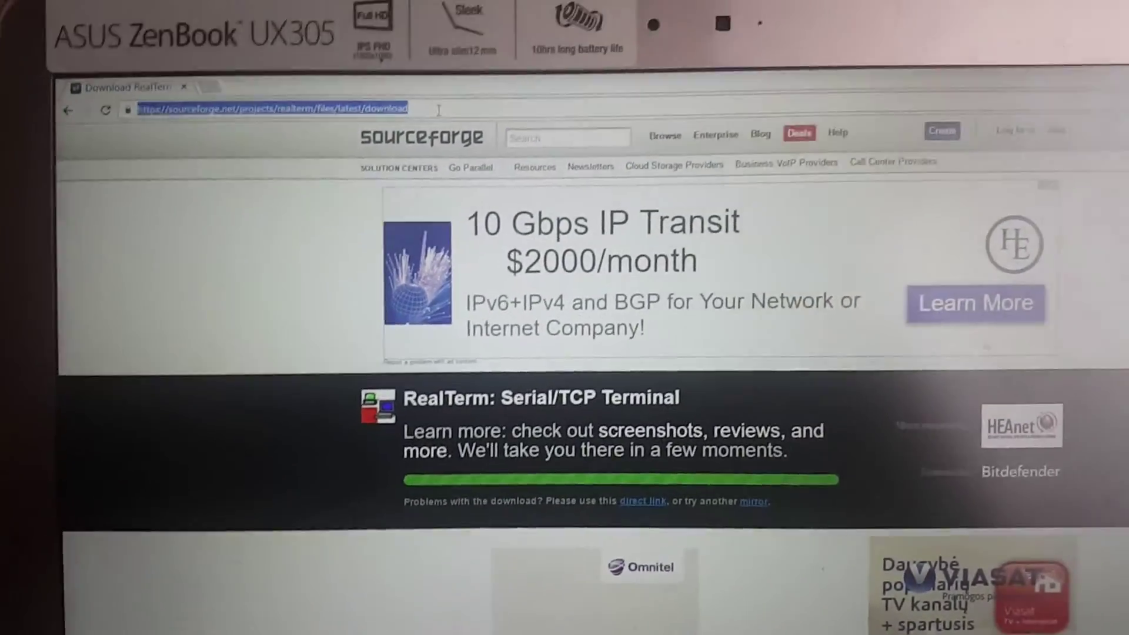
type("samsung")
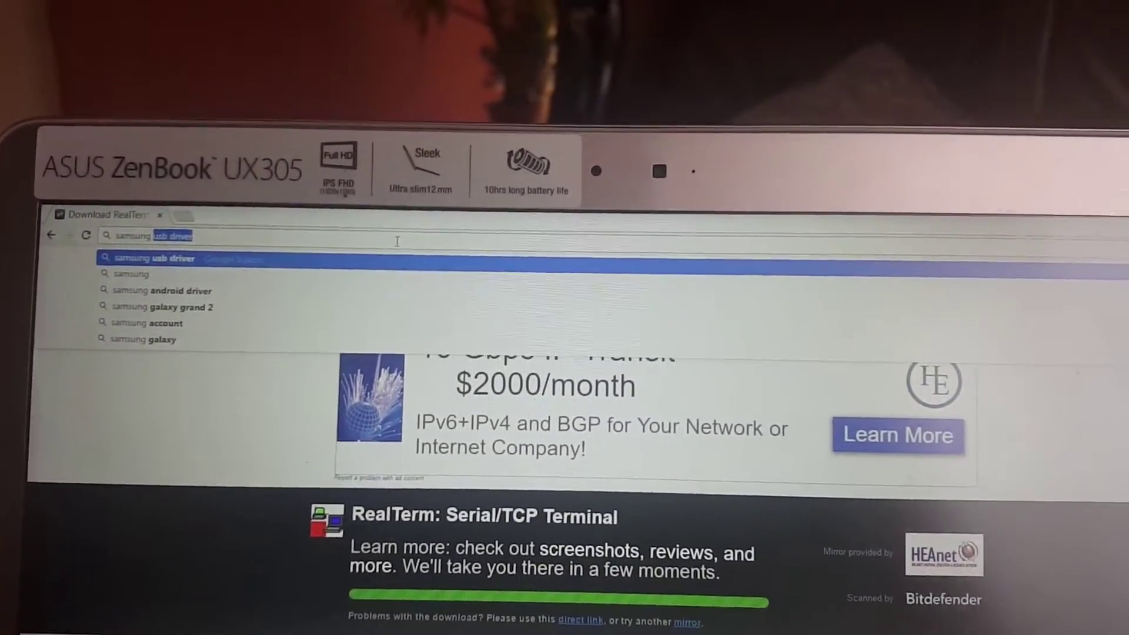
Step: Search the web for 'samsung usb driver'
key("Return")
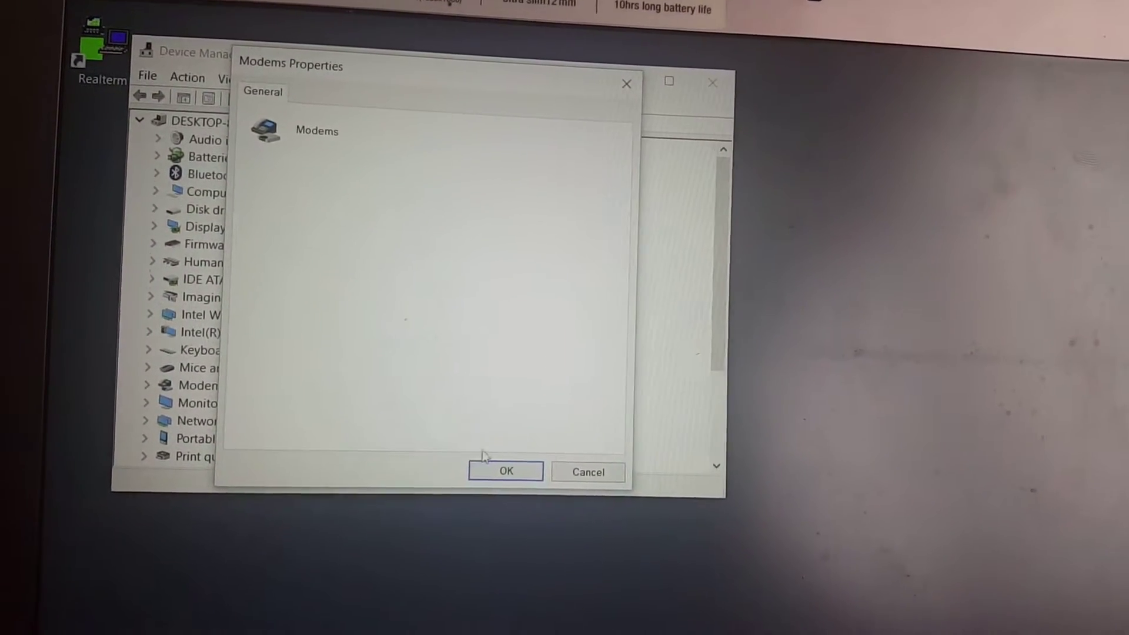
Step: View the Modem tab of SAMSUNG Mobile USB Modem #6 to find its COM8 port
left_click(499, 458)
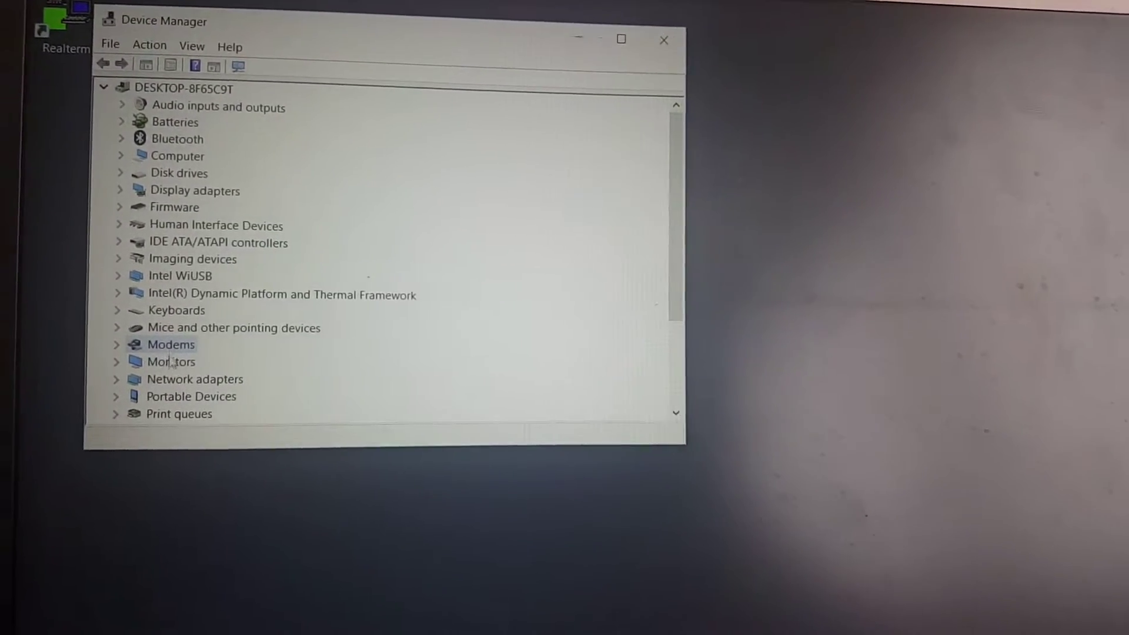
double_click(207, 370)
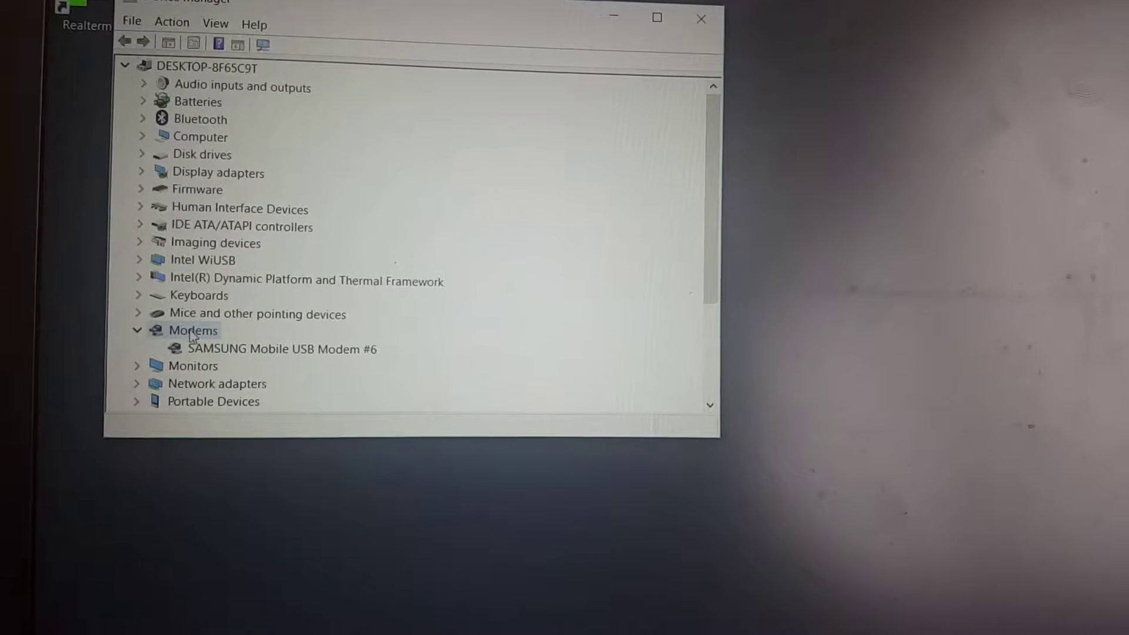
right_click(235, 330)
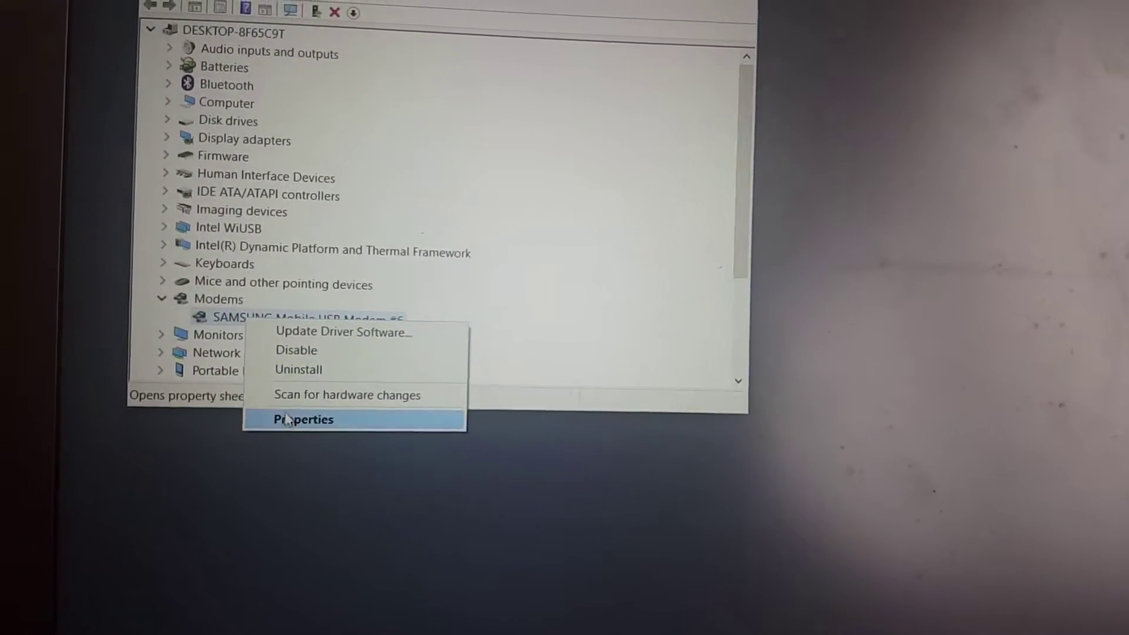
left_click(291, 425)
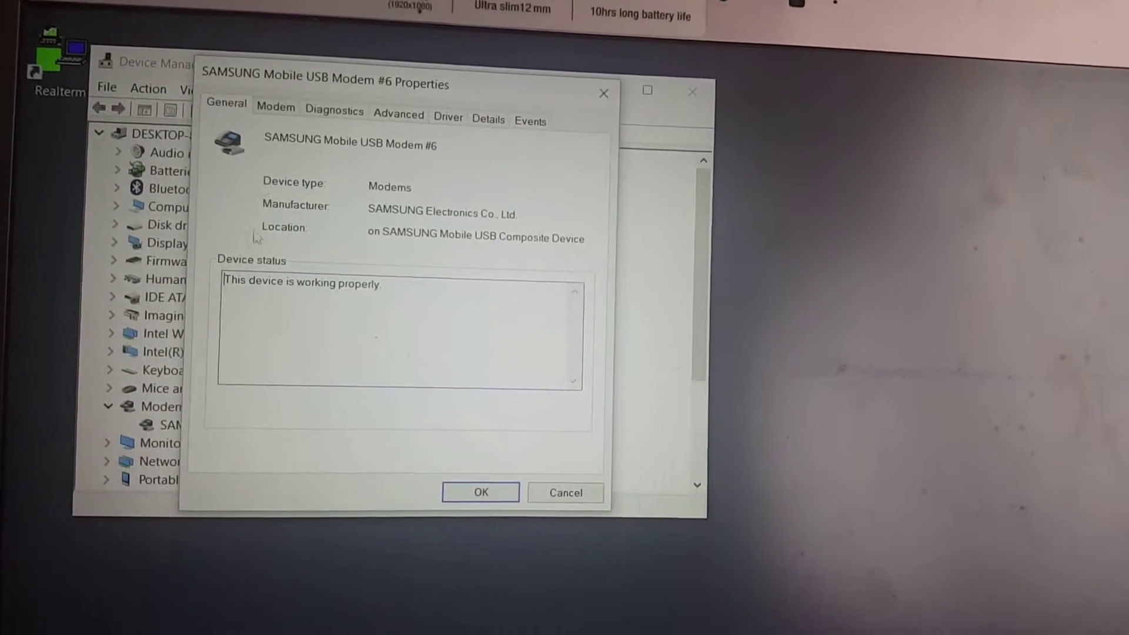
left_click(285, 76)
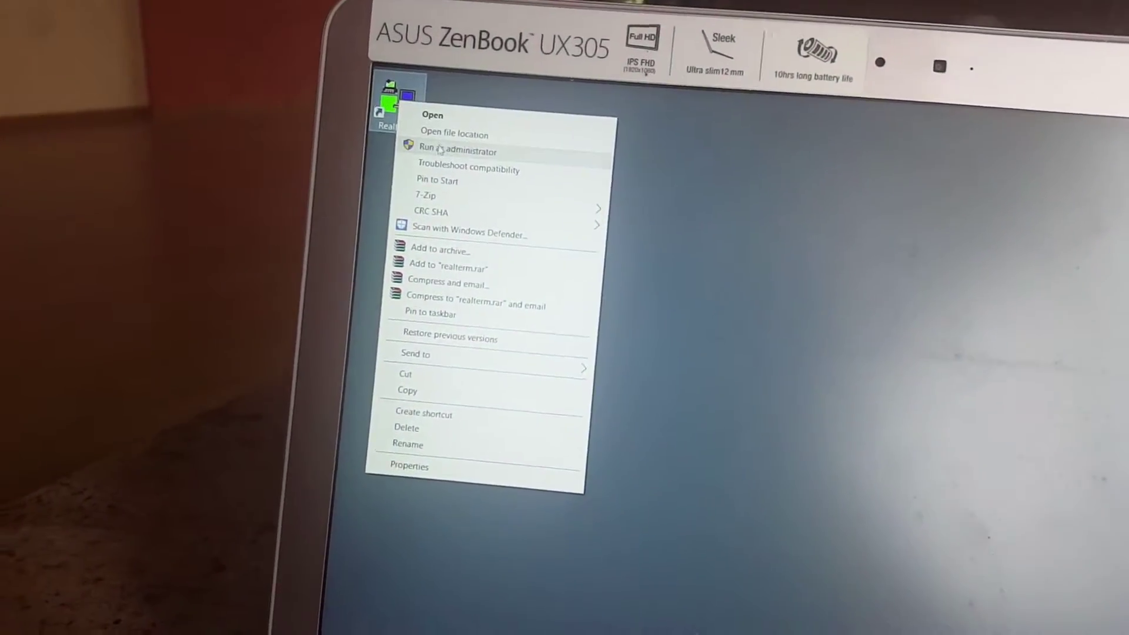
Step: Run the RealTerm desktop shortcut as administrator and approve the UAC prompt
left_click(441, 150)
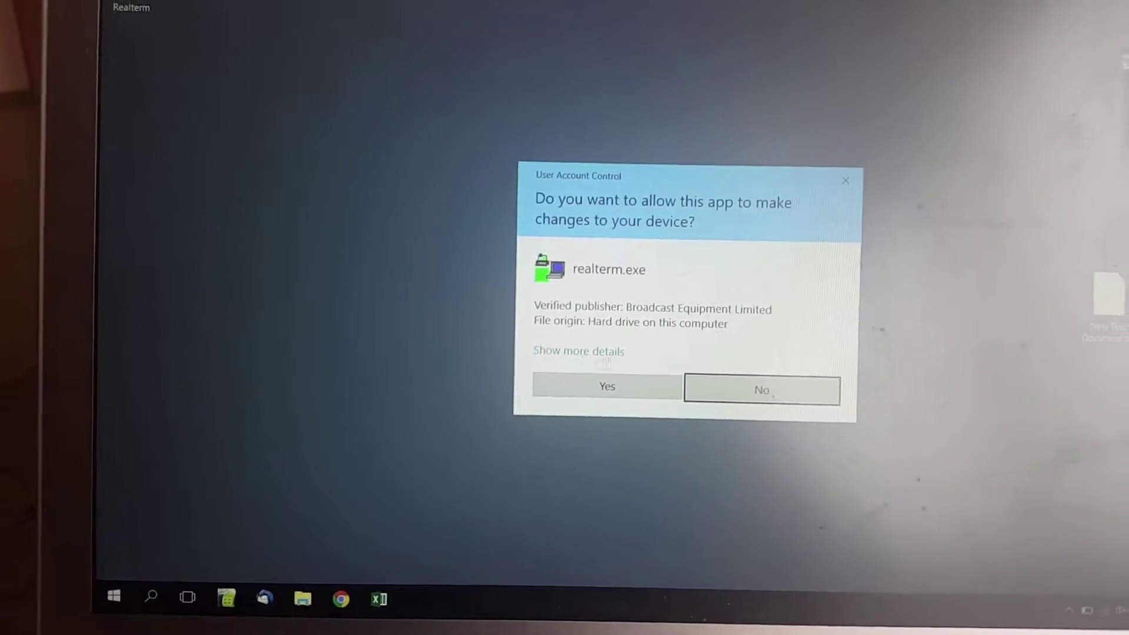
left_click(601, 386)
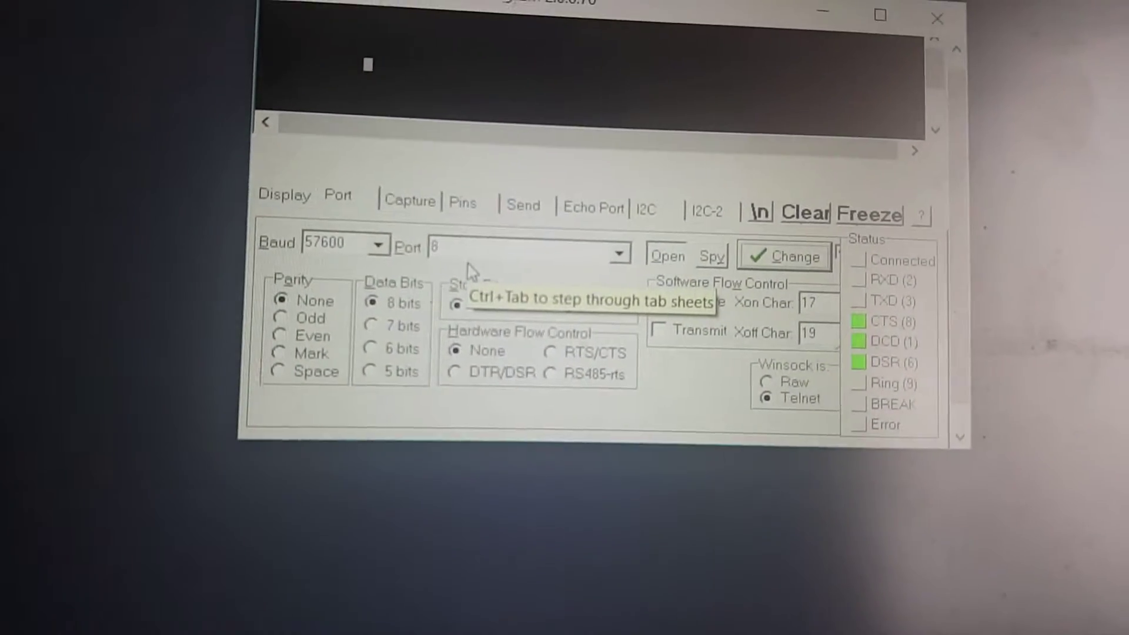
Step: Switch RealTerm to its Send tab
left_click(517, 214)
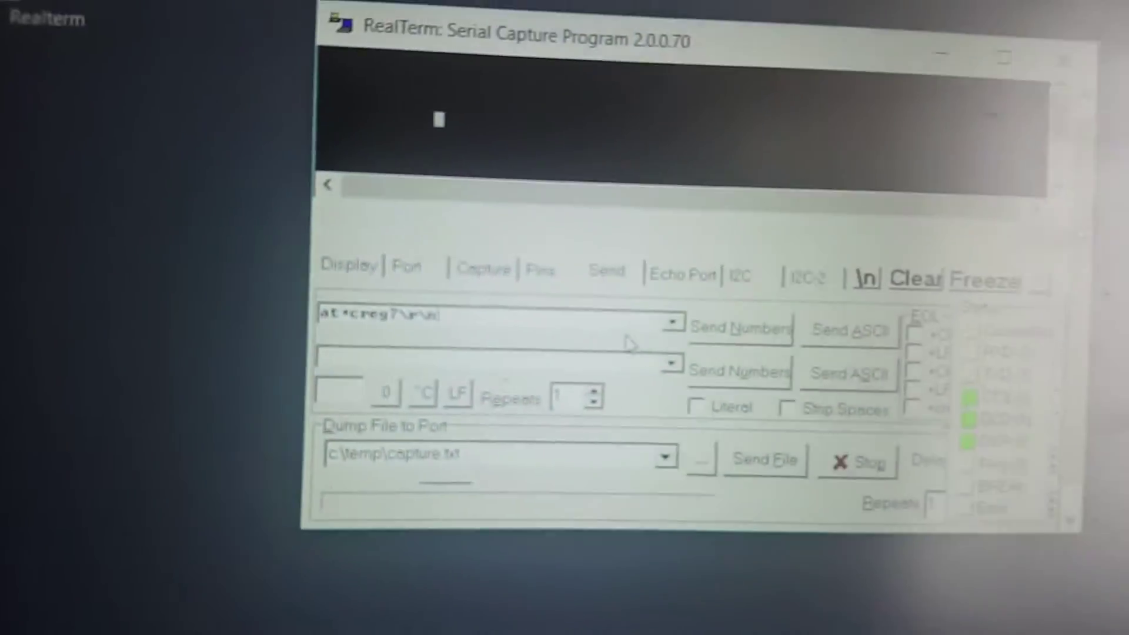
mouse_move(717, 300)
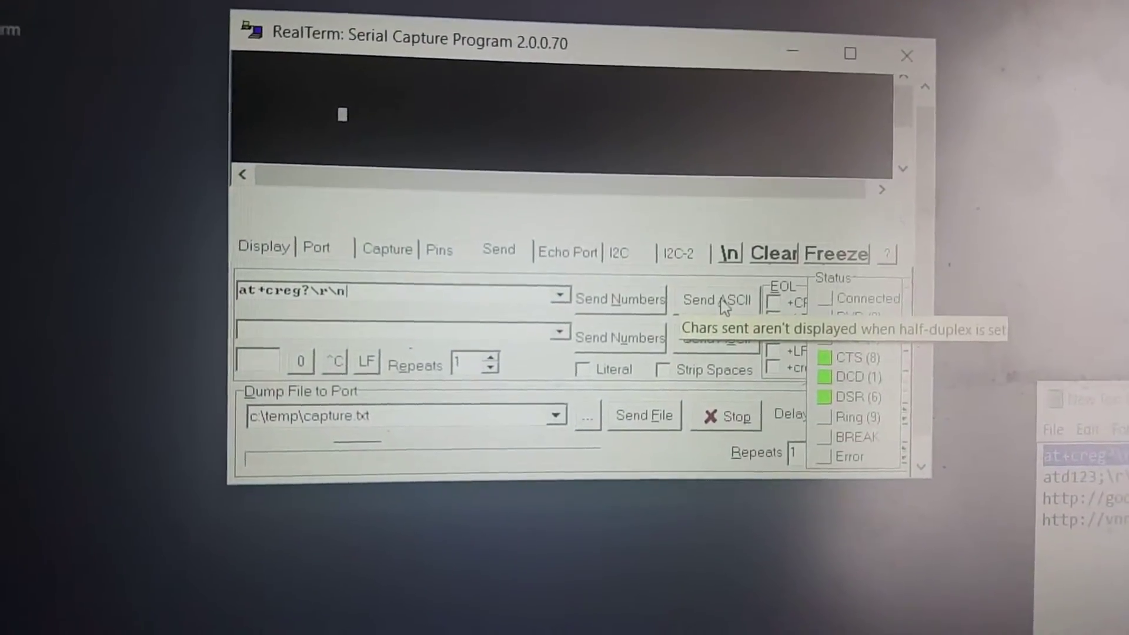
Step: Send at+creg?\r\n to the phone's modem port with Send ASCII
left_click(724, 304)
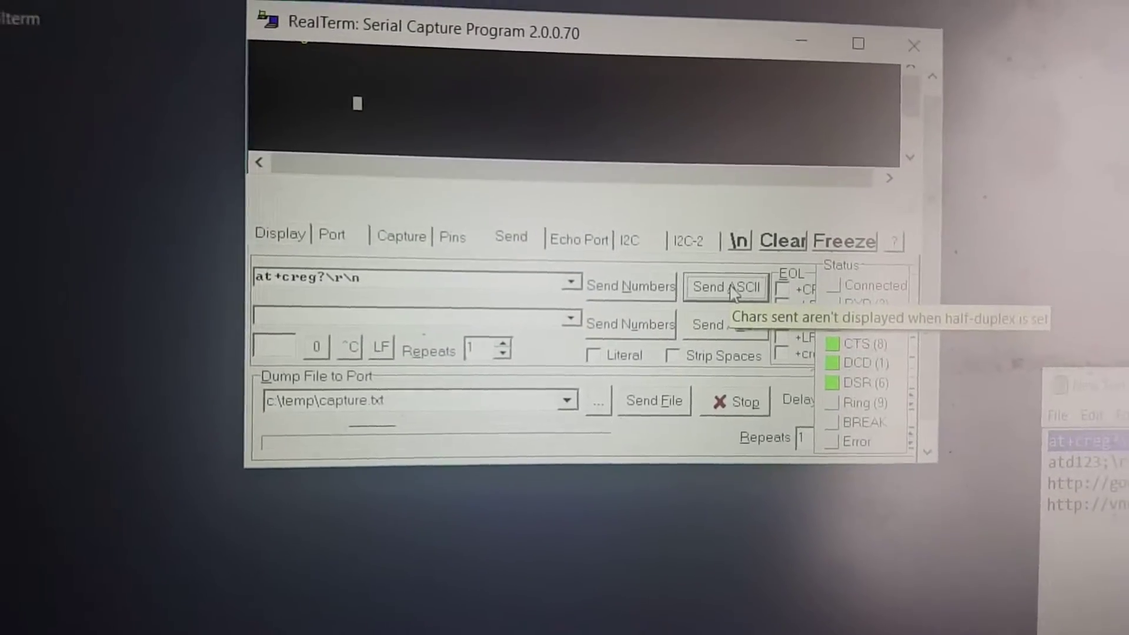
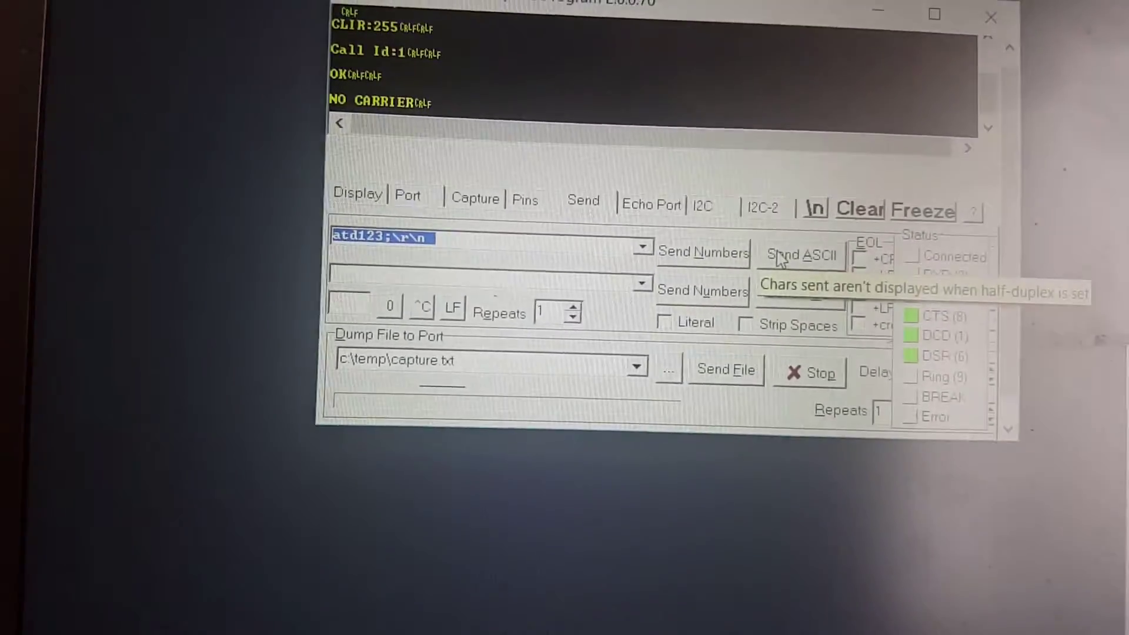
Step: Transmit the atd123; dial command to the GSM modem, which replies ERROR
left_click(783, 173)
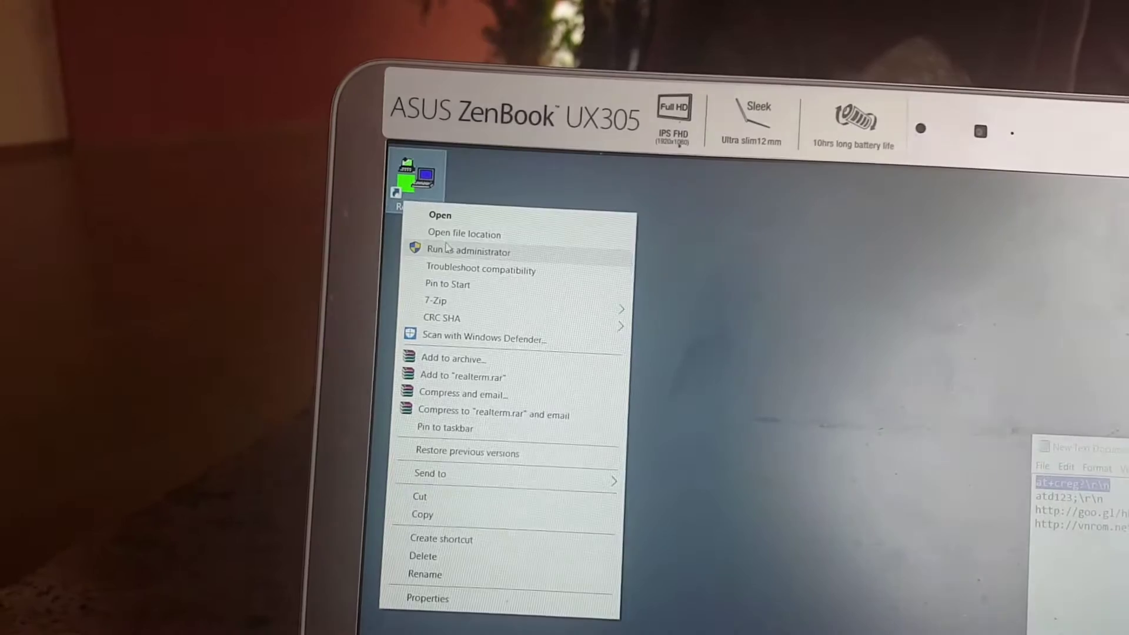
Step: Relaunch RealTerm as administrator and approve the User Account Control prompt
left_click(443, 252)
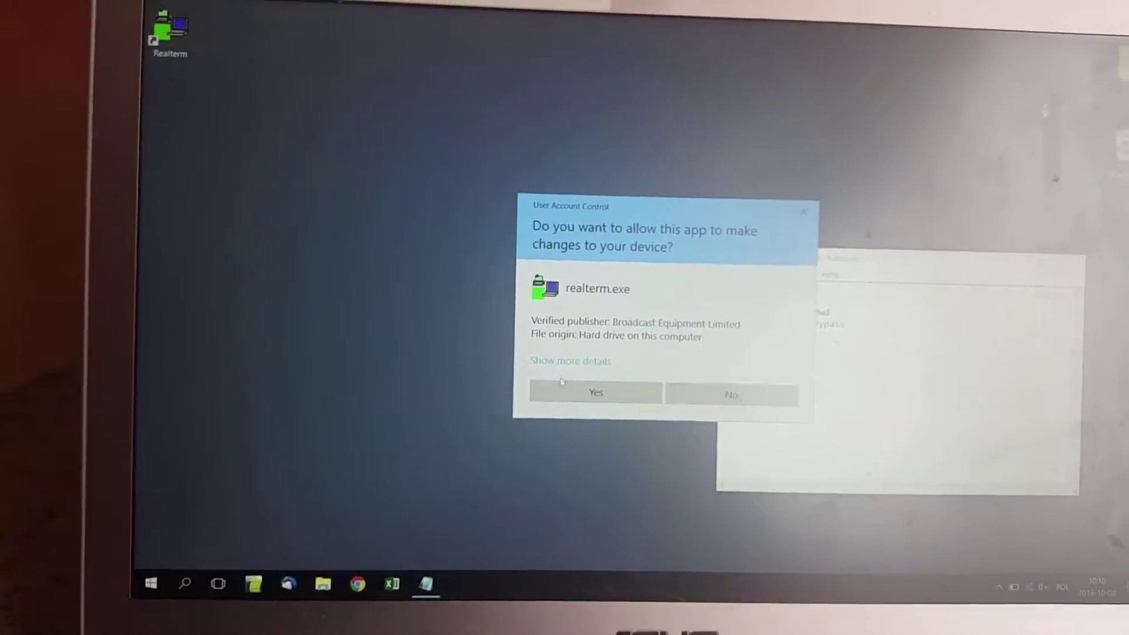
left_click(592, 395)
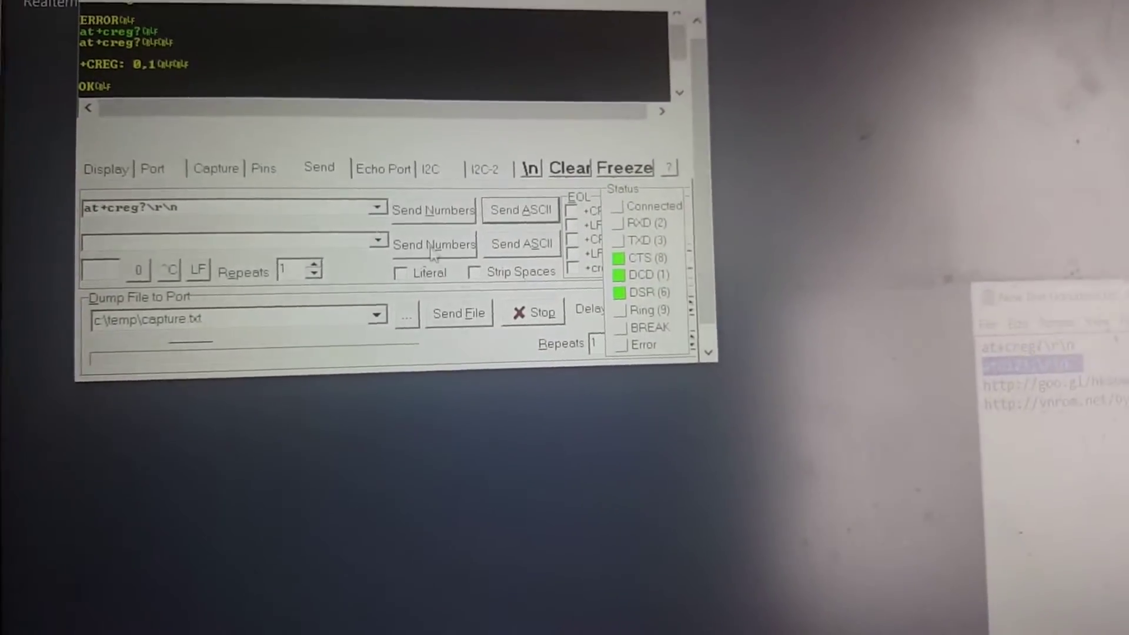
Step: Select the at+creg? text in the send field to replace it with atd123;
double_click(283, 208)
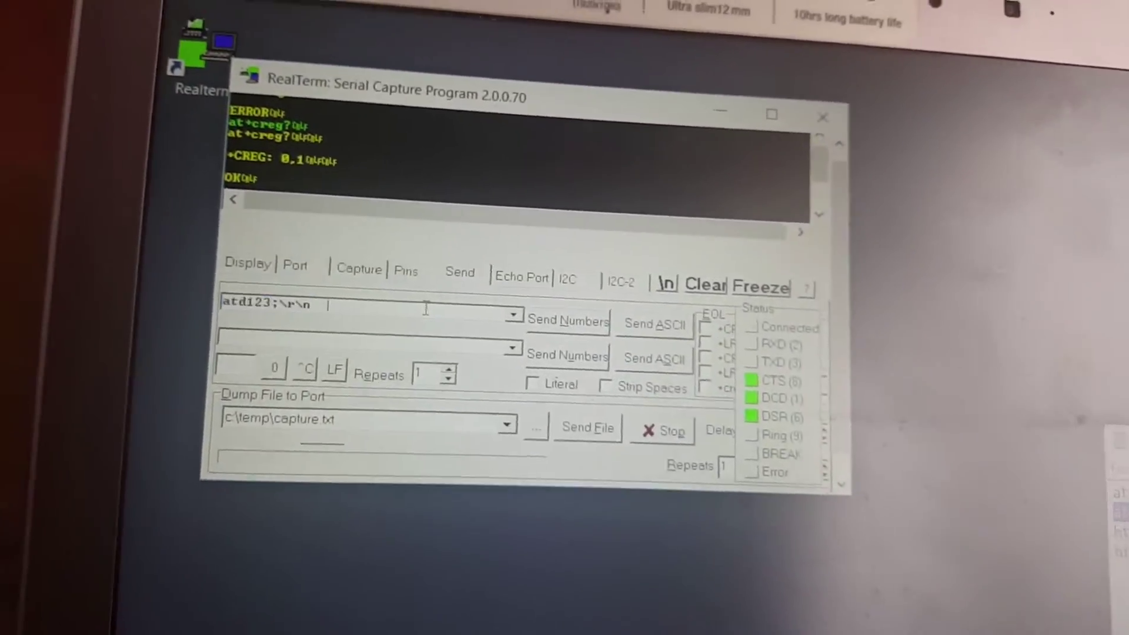
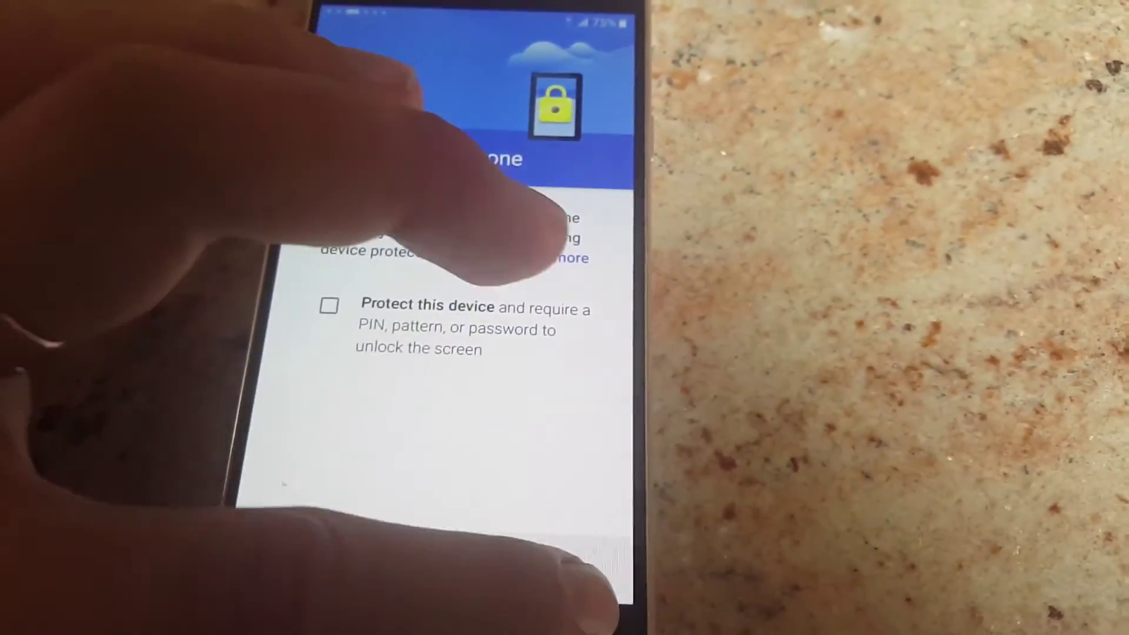
Step: Skip screen lock protection on Protect your phone, confirming with Skip anyway
left_click(565, 573)
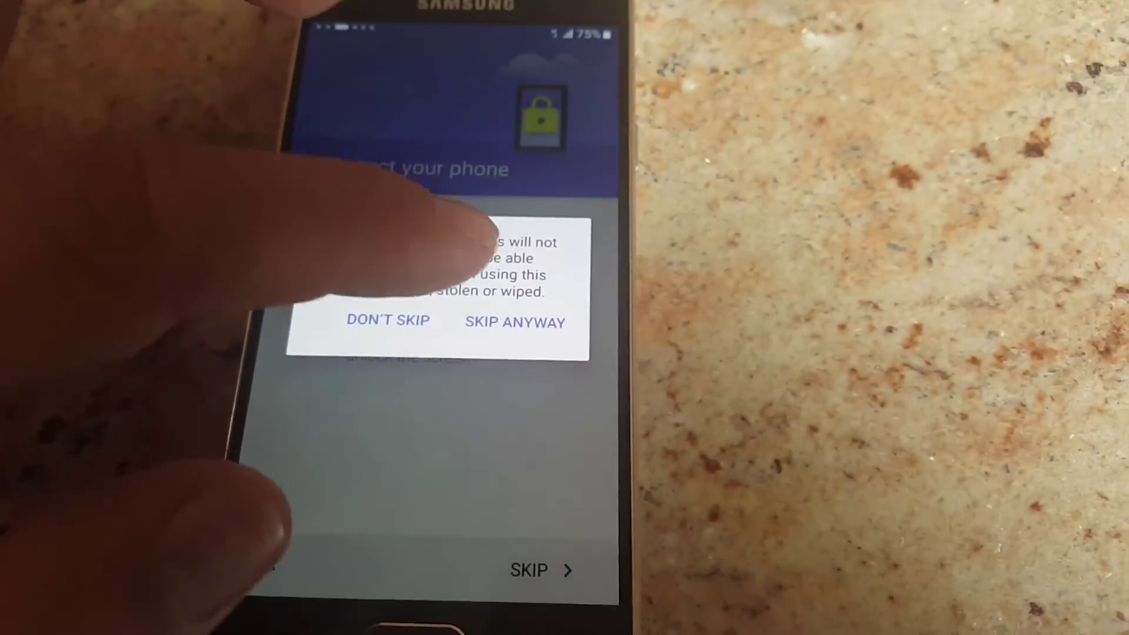
left_click(513, 332)
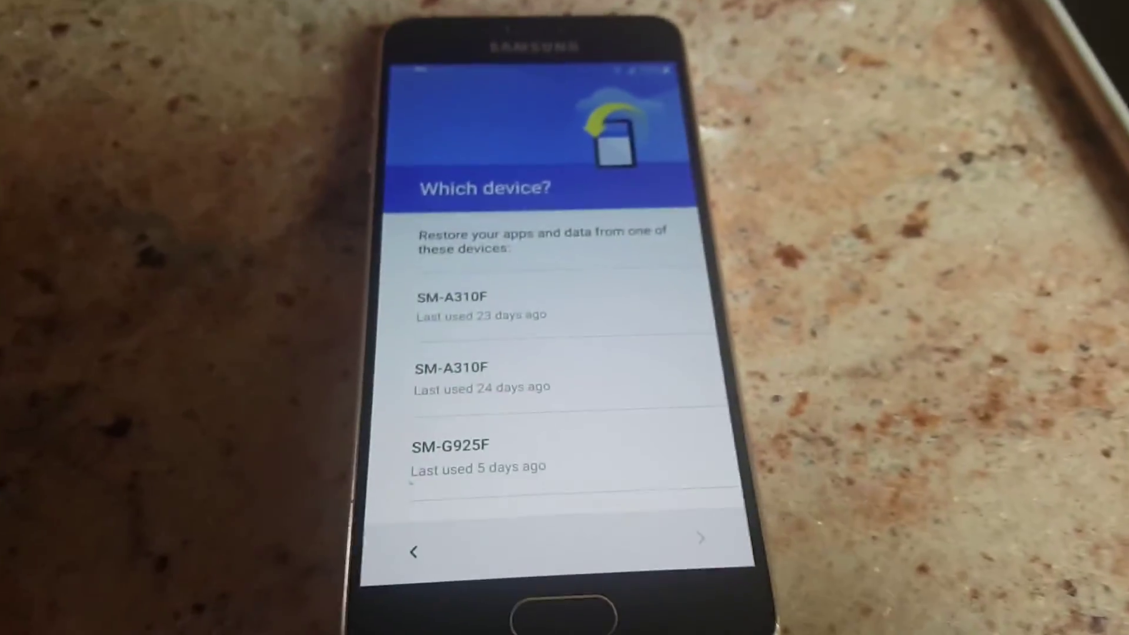
scroll(494, 353, "down", 3)
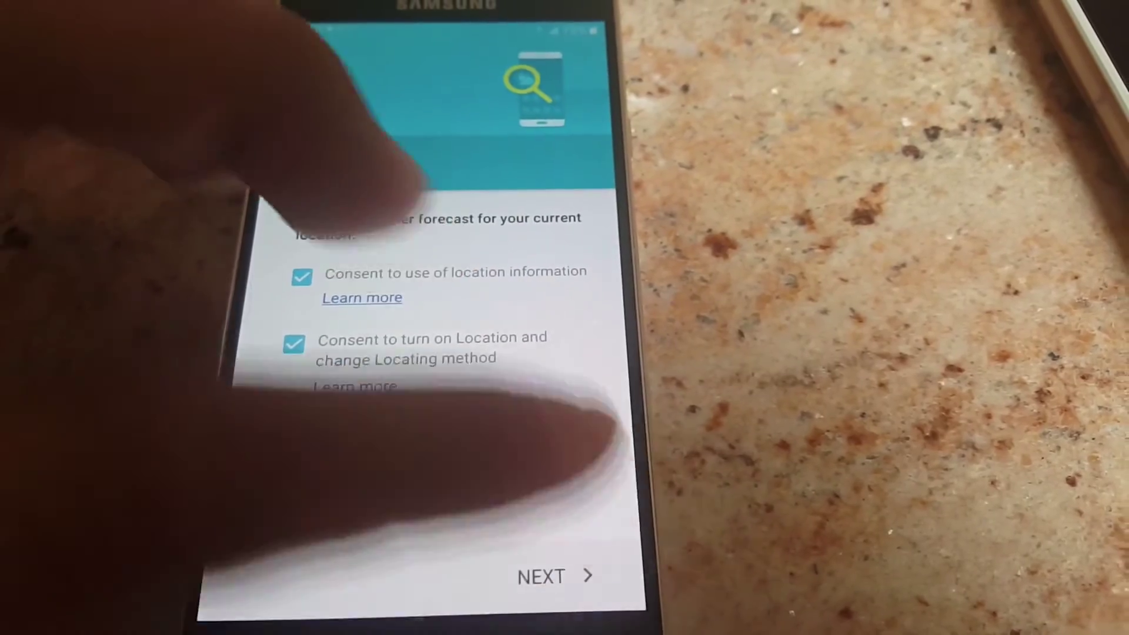
Step: Accept the Weather consent, agree to improved location accuracy, and turn location back on
left_click(579, 547)
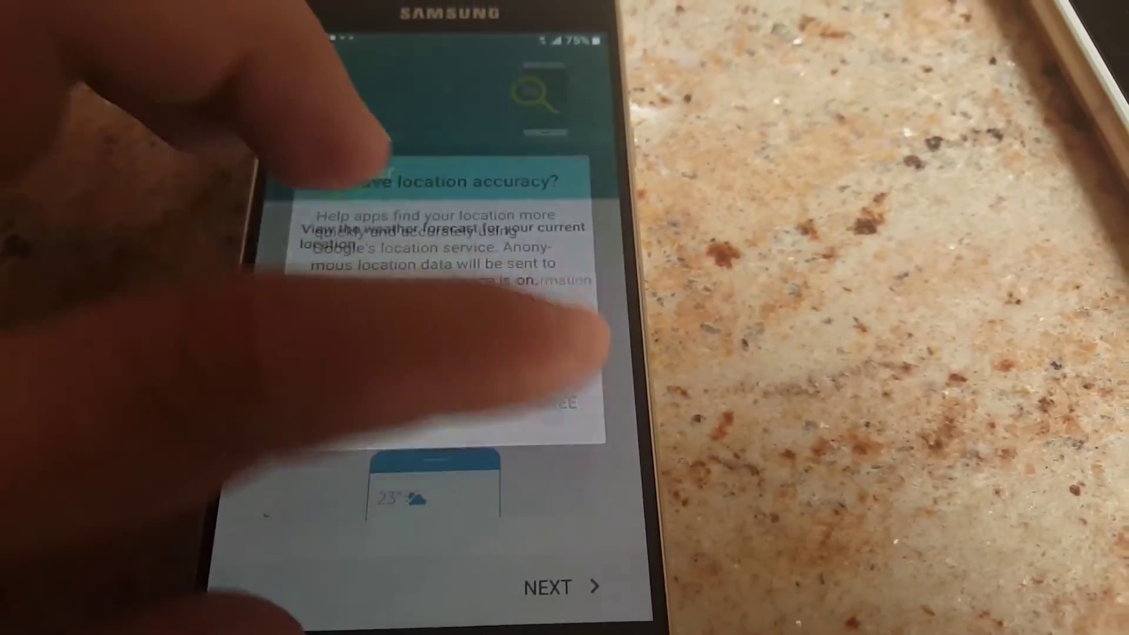
left_click(565, 401)
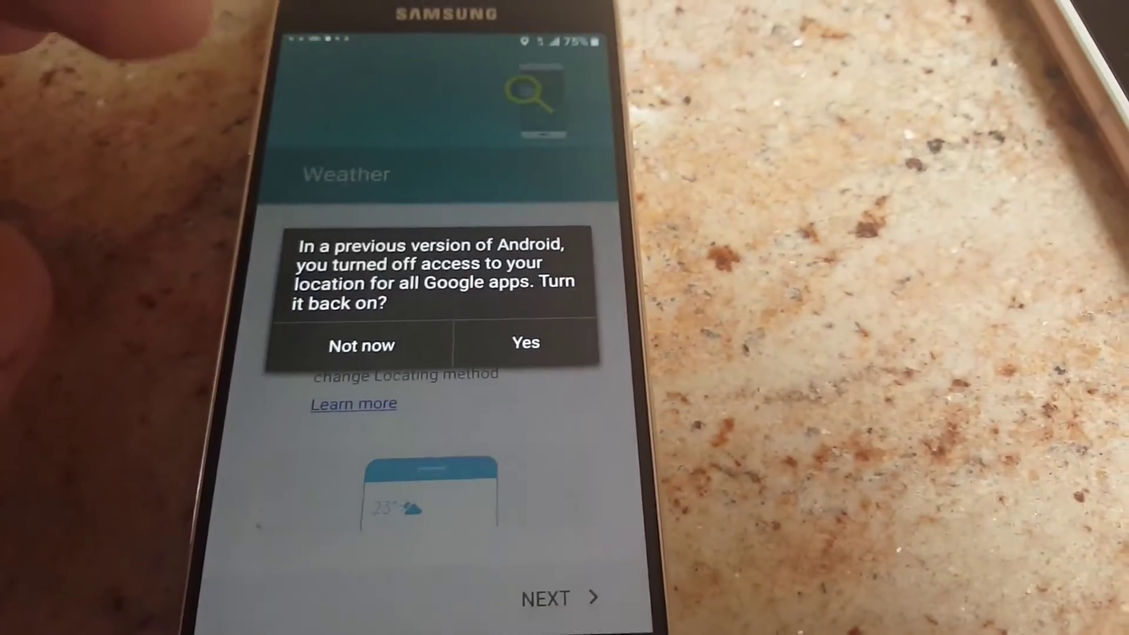
left_click(521, 343)
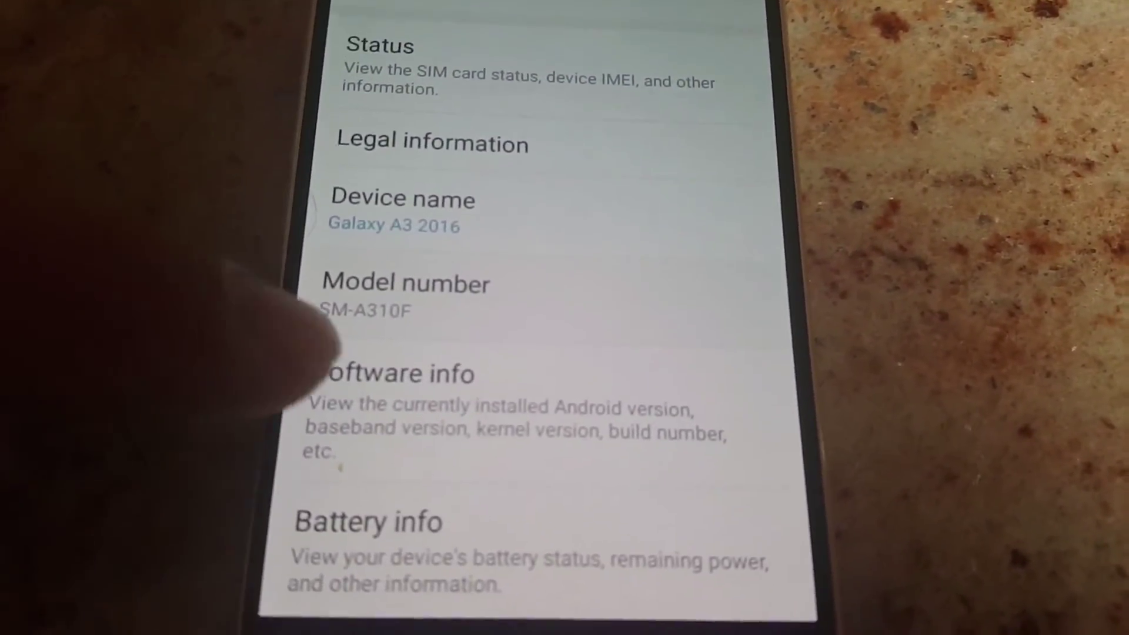
Step: View Software info showing Android 6.0.1 and build MMB29K, then return to About device
left_click(395, 366)
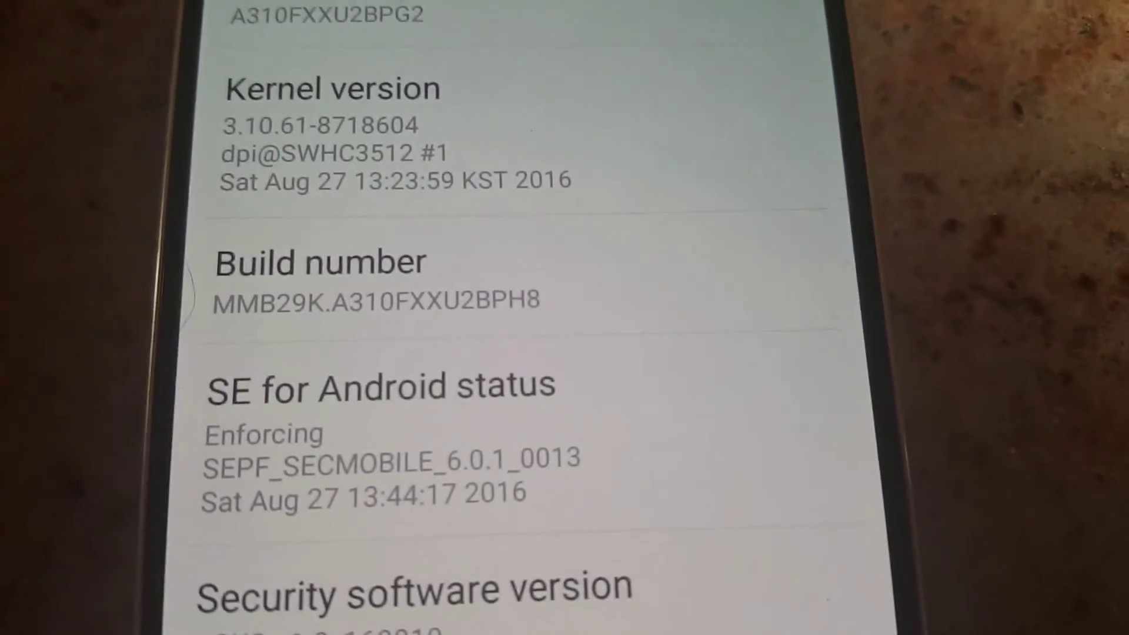
left_click_drag(303, 404, 378, 50)
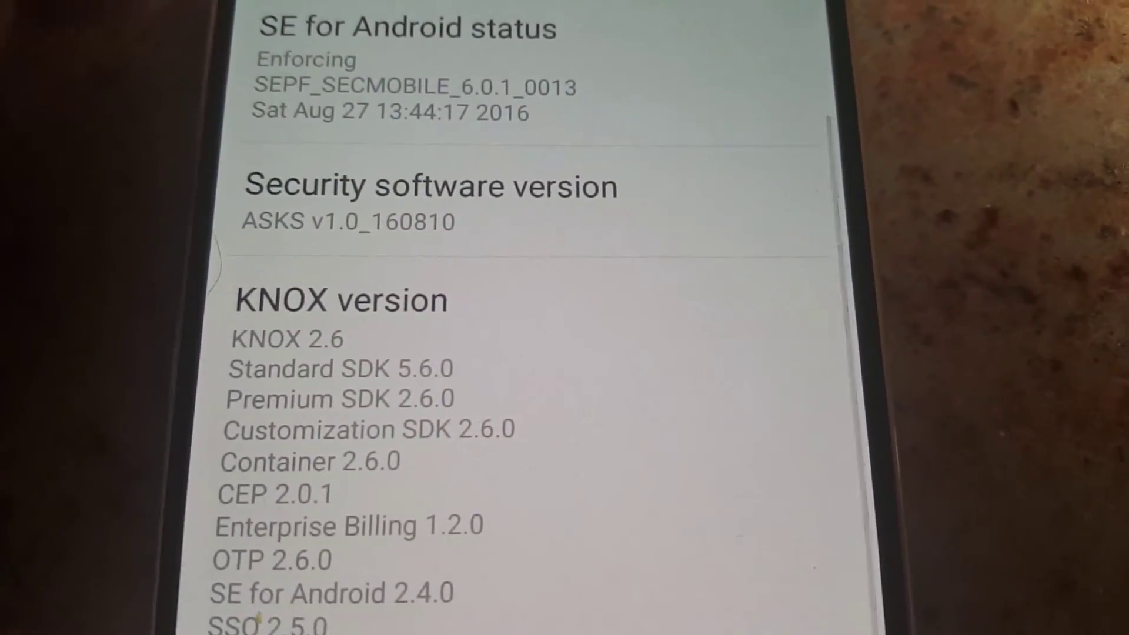
left_click_drag(238, 415, 248, 318)
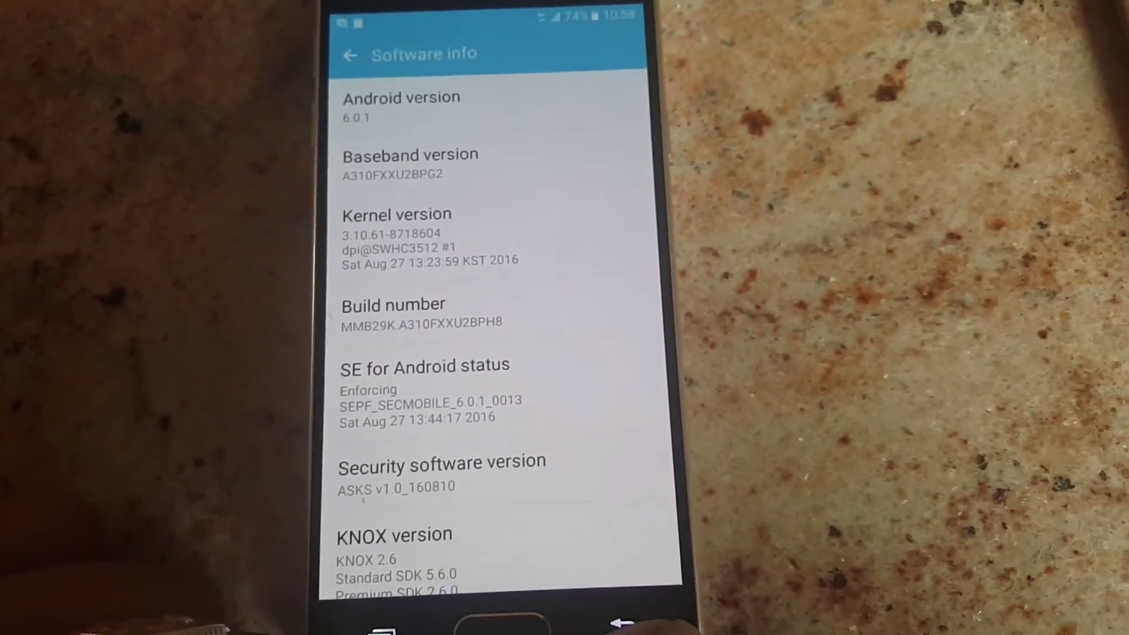
left_click(627, 618)
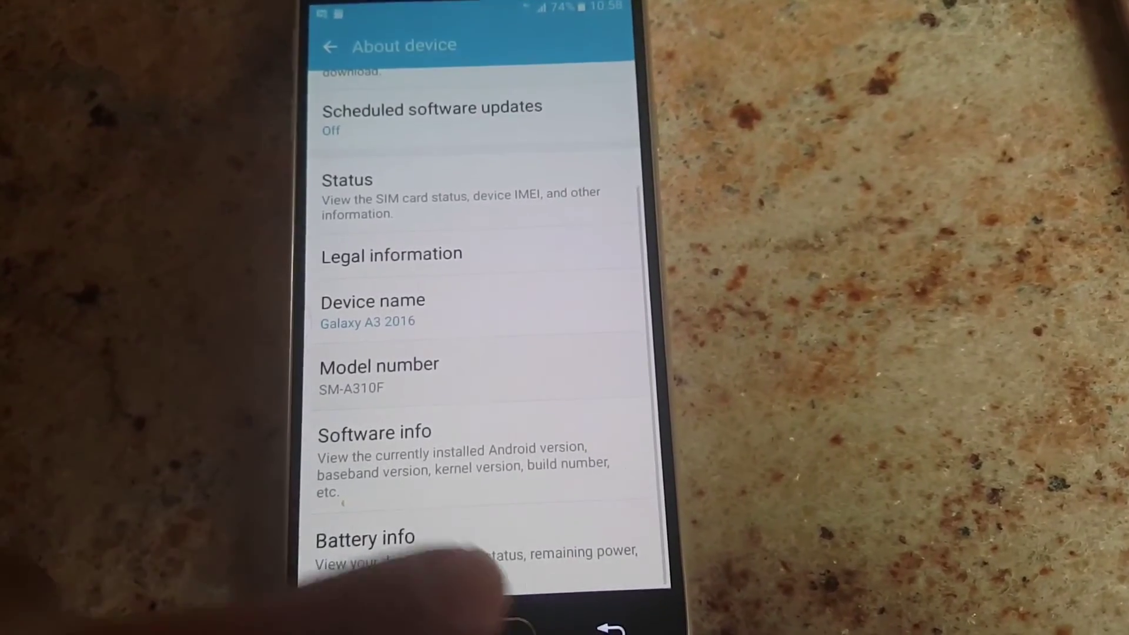
Step: Return to the main Settings list and open Backup and reset
left_click(628, 626)
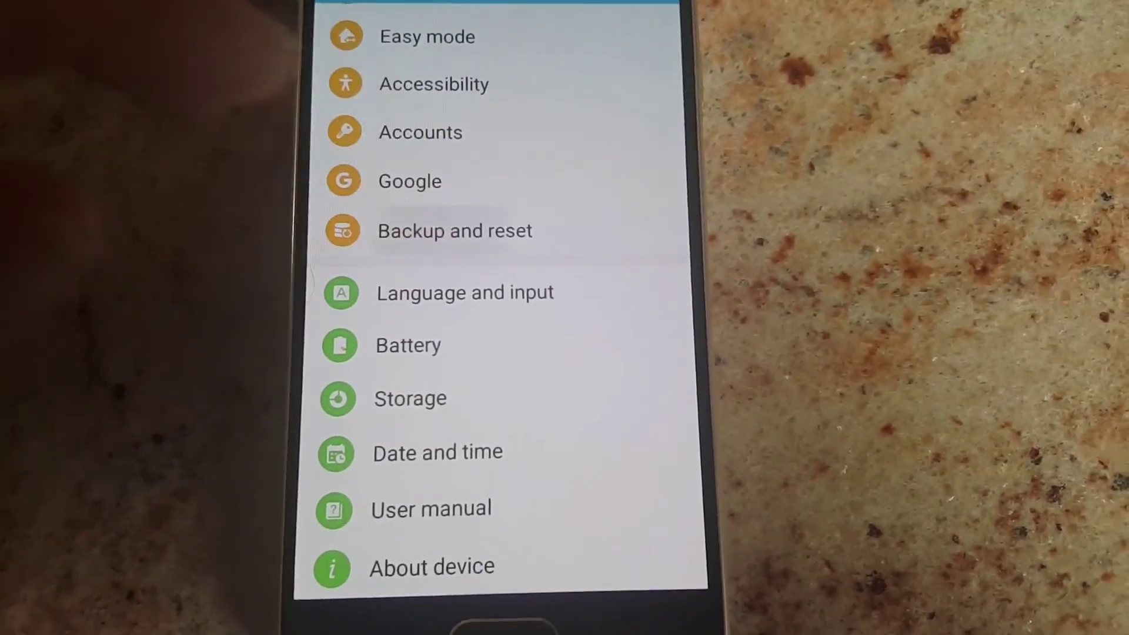
left_click(454, 230)
scroll(494, 354, "down", 5)
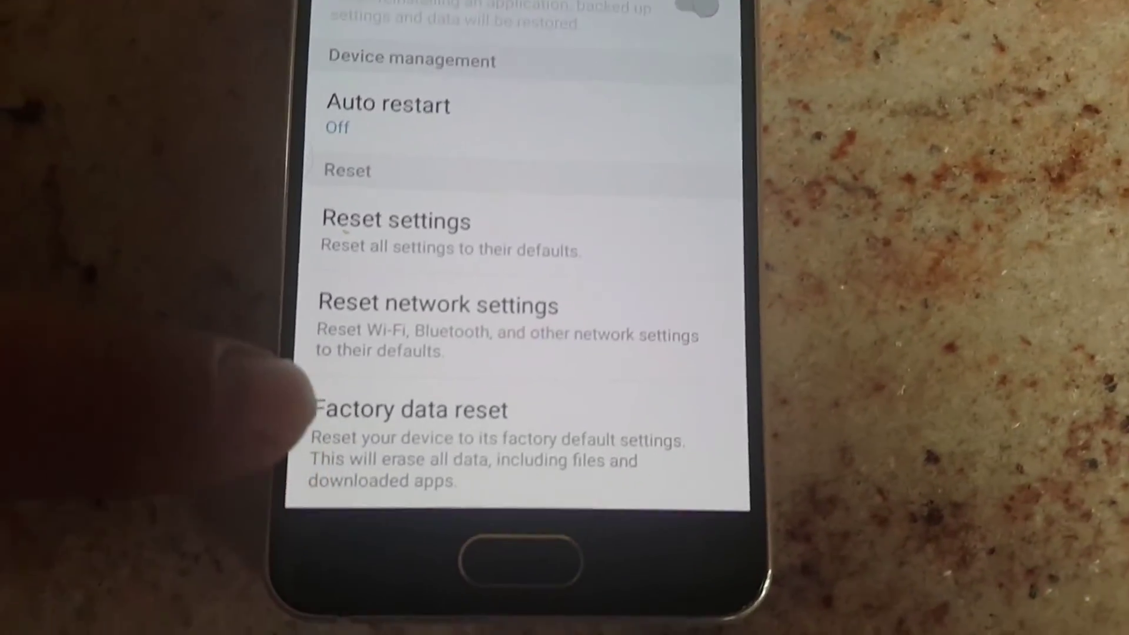